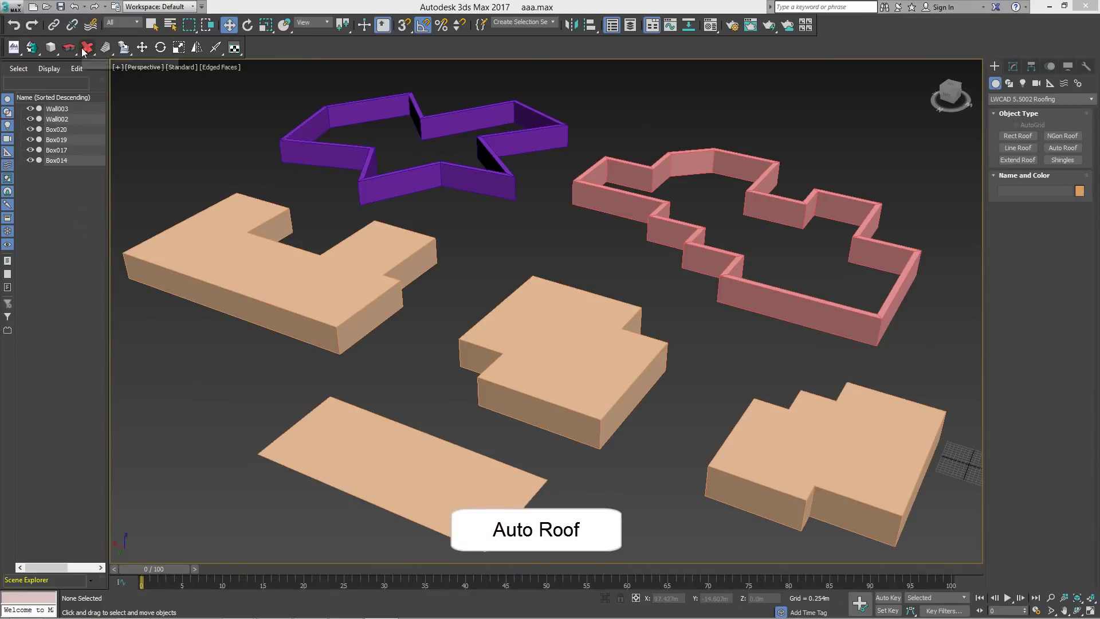
Step: Auto-roof the L-shaped box, flat slab, middle box, bottom-right box, pink wall and star wall
drag(84, 50, 91, 125)
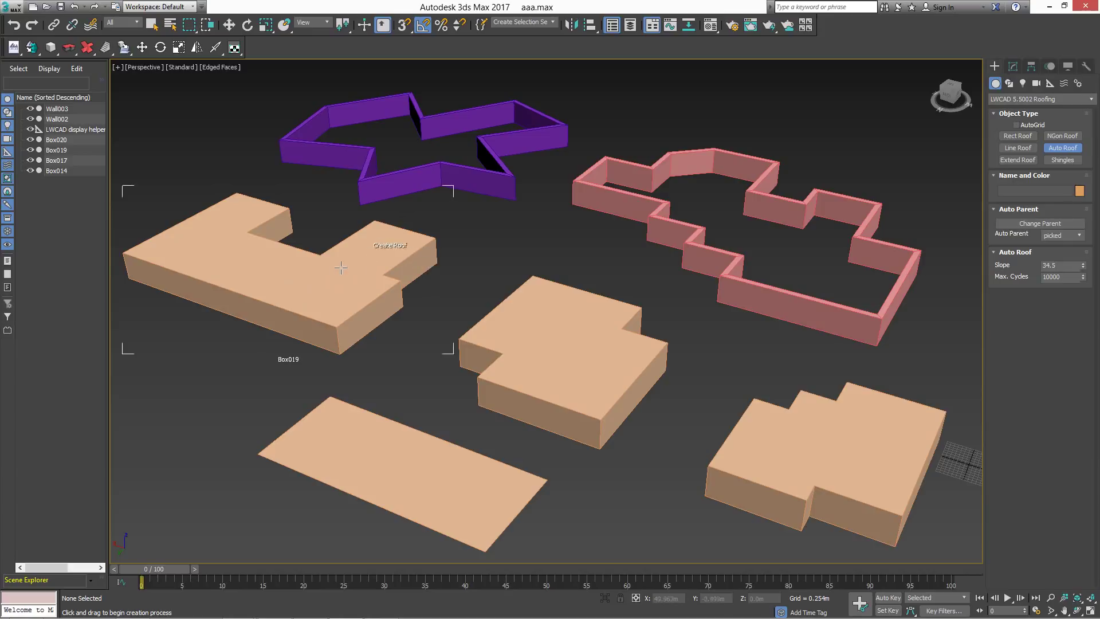
click(306, 270)
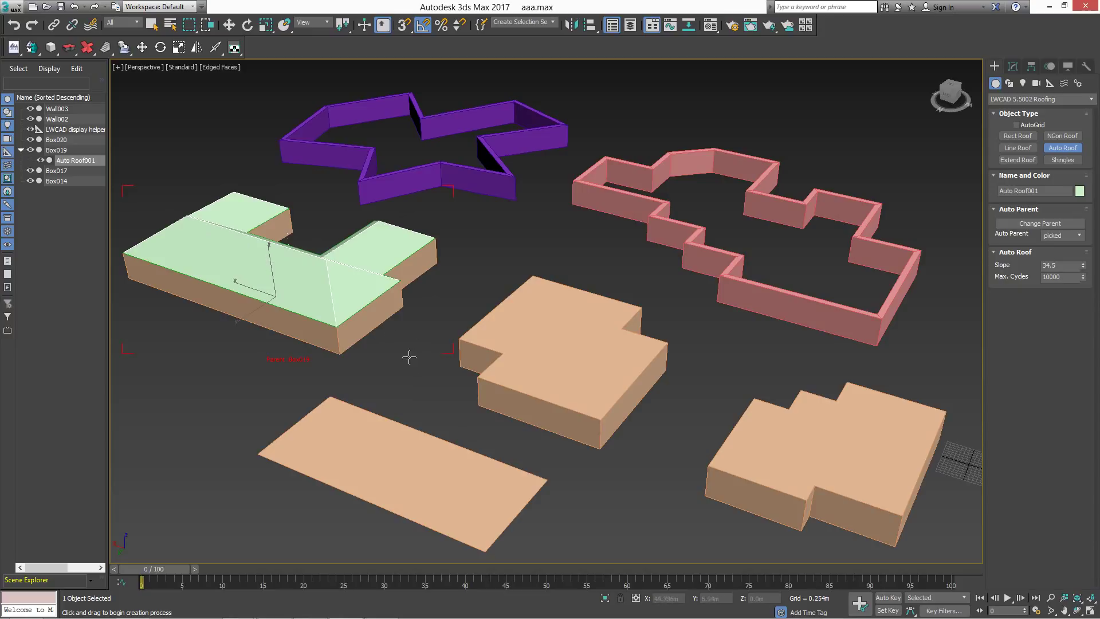
click(371, 471)
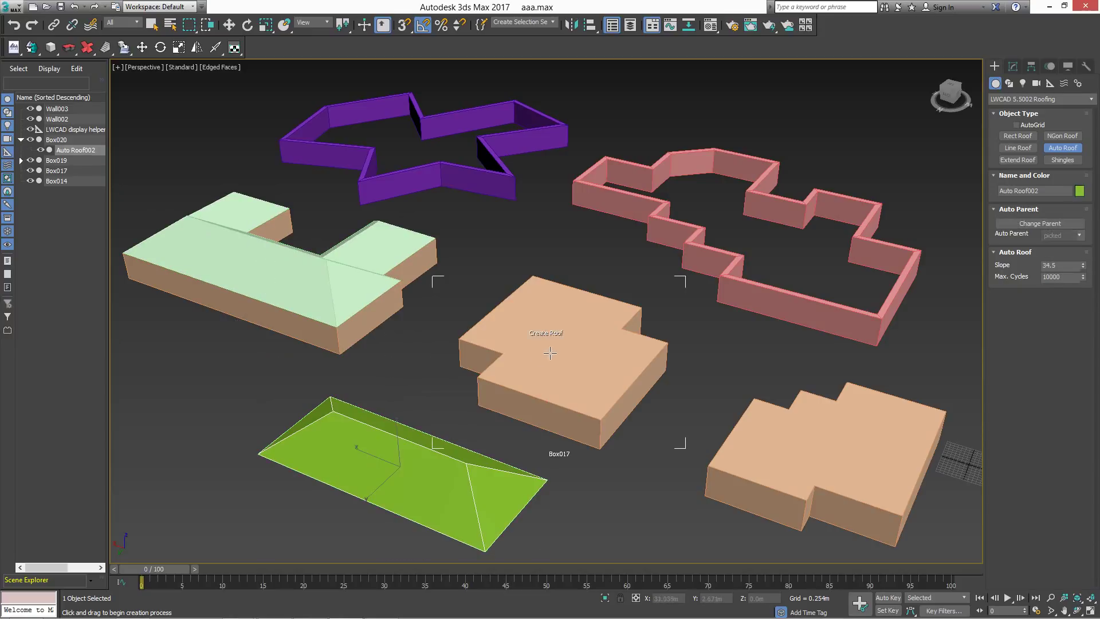
click(554, 413)
click(838, 434)
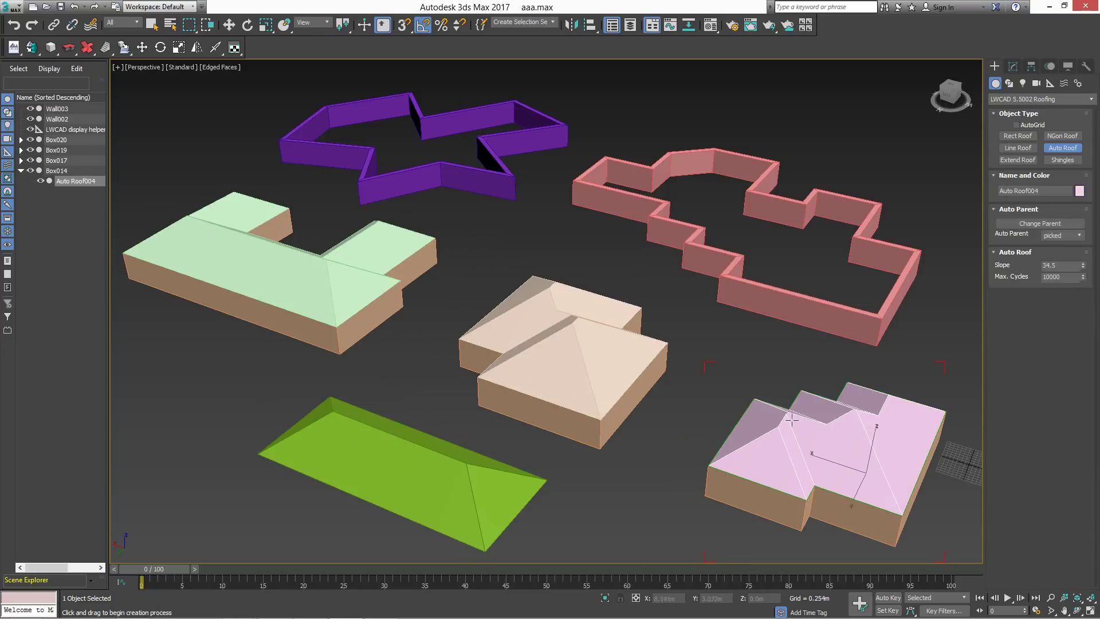
click(729, 295)
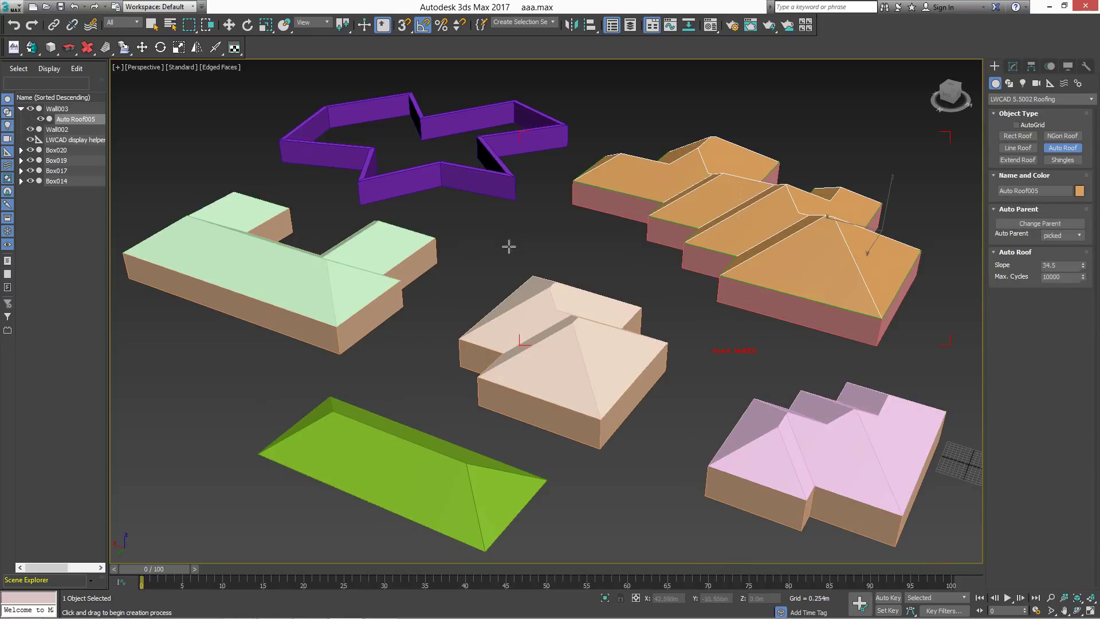
click(439, 177)
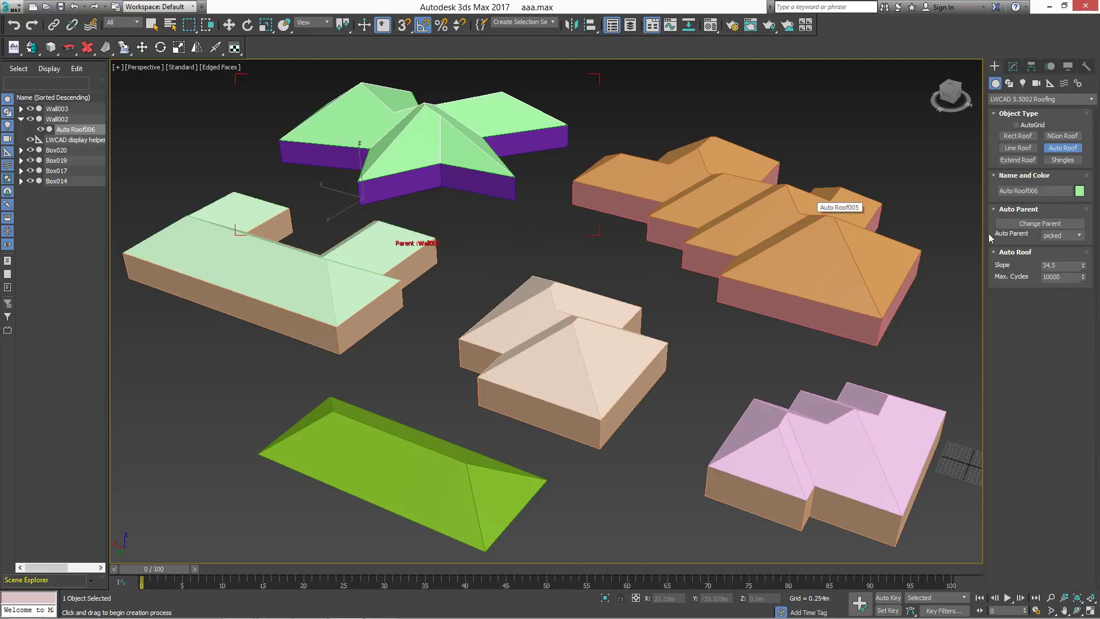
Step: Lower the star roof's slope to 26.8 and deselect it
drag(1086, 267, 1084, 278)
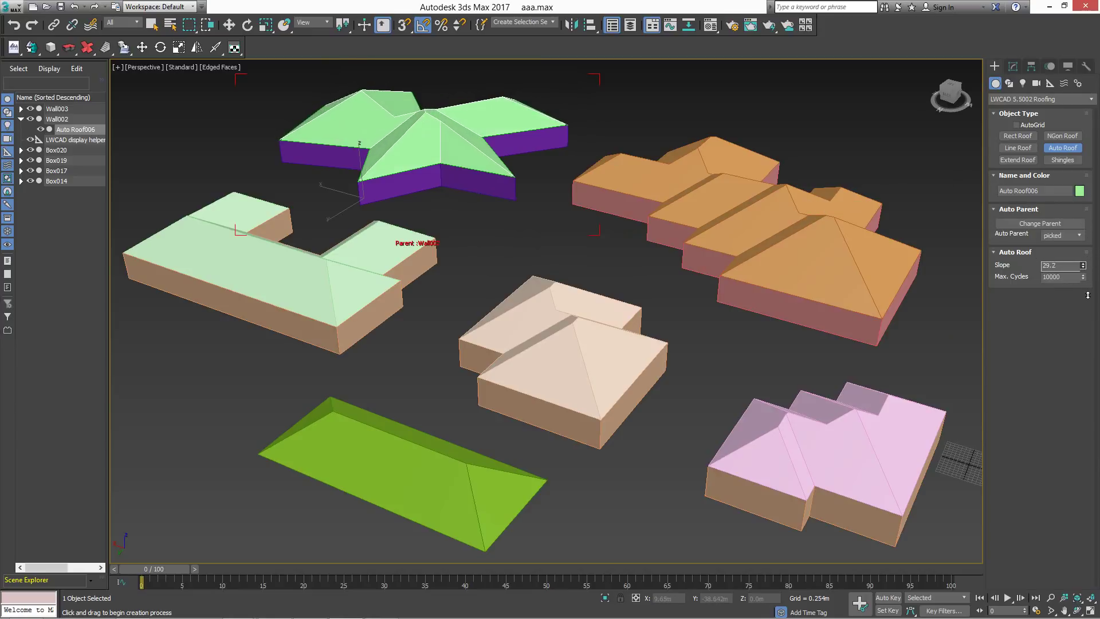
drag(1084, 279, 8, 349)
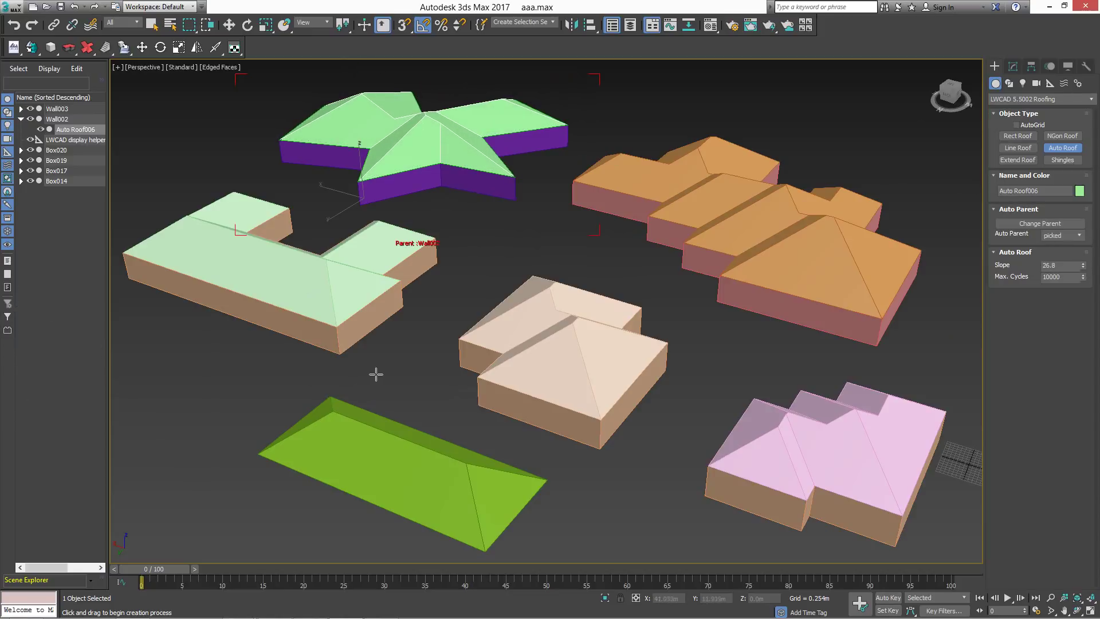
click(393, 371)
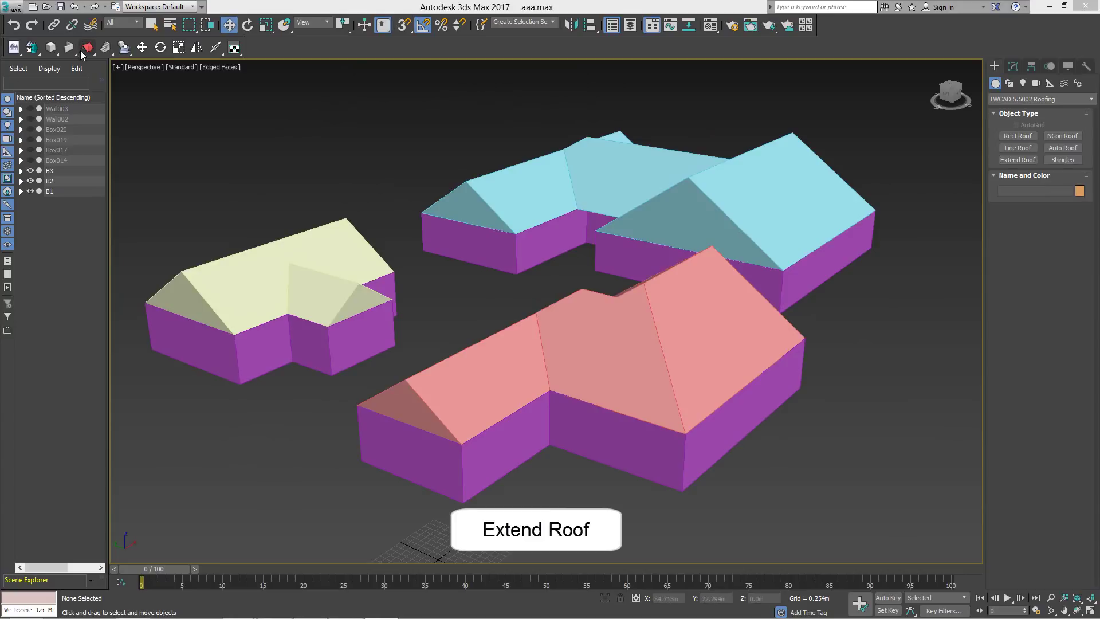
Step: Apply Extend Roof to the left house's roof
drag(87, 53, 88, 141)
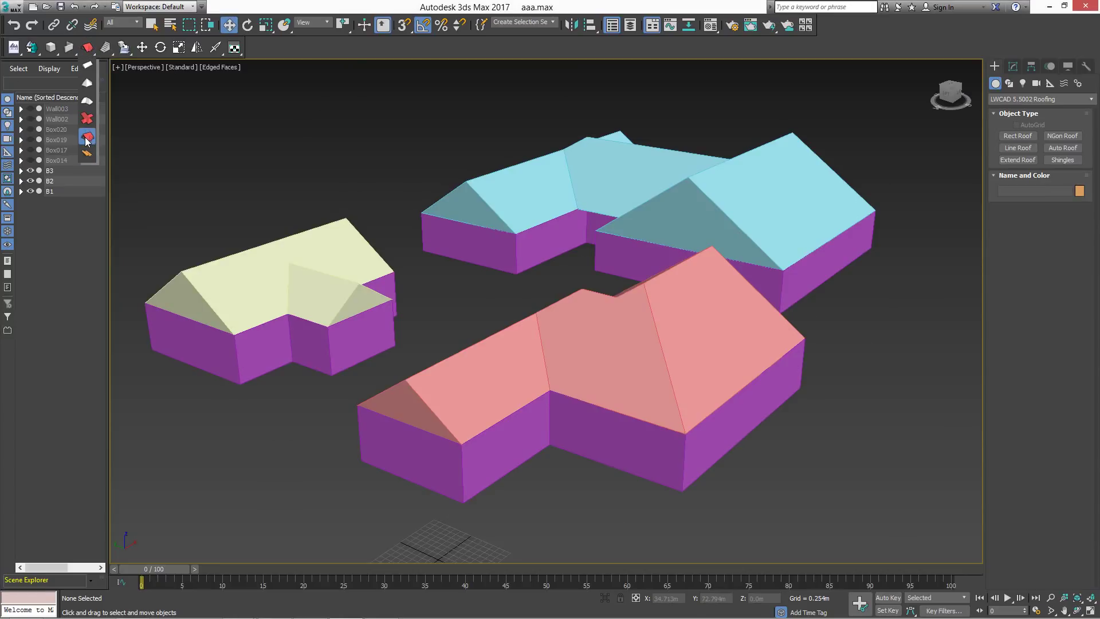
drag(85, 138, 85, 138)
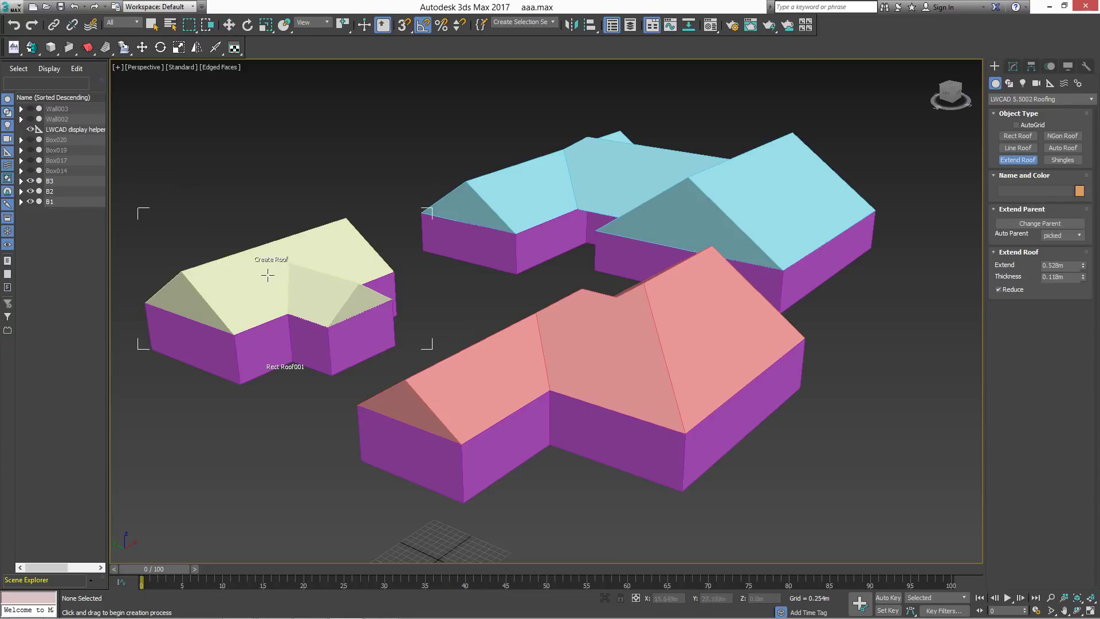
click(281, 260)
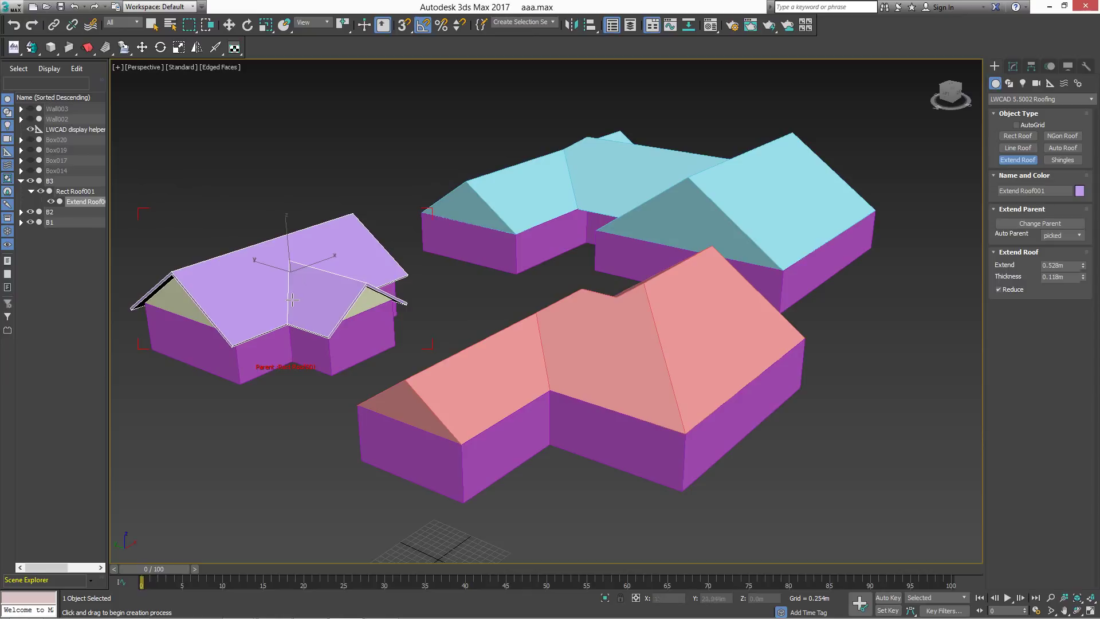
middle_drag(291, 273, 342, 284)
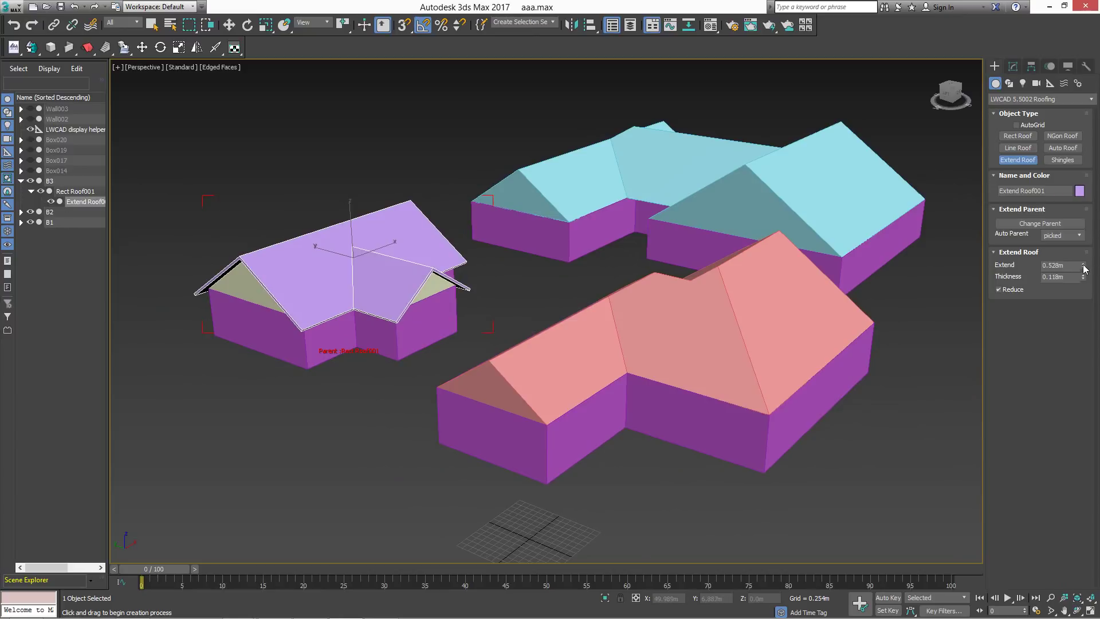
Step: Set the eave extension to 0.546 m and roof thickness to 0.169 m
mouse_move(1084, 268)
mouse_down()
mouse_move(1079, 326)
mouse_move(1024, 245)
mouse_up()
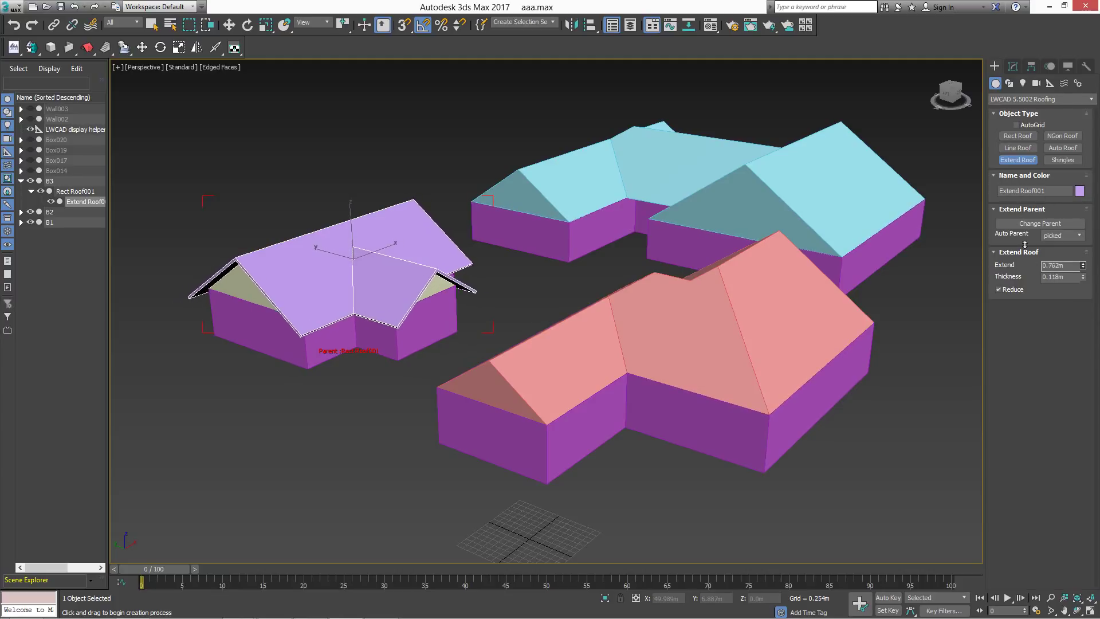
mouse_move(1024, 245)
mouse_down()
mouse_move(1025, 263)
mouse_move(1081, 285)
mouse_up()
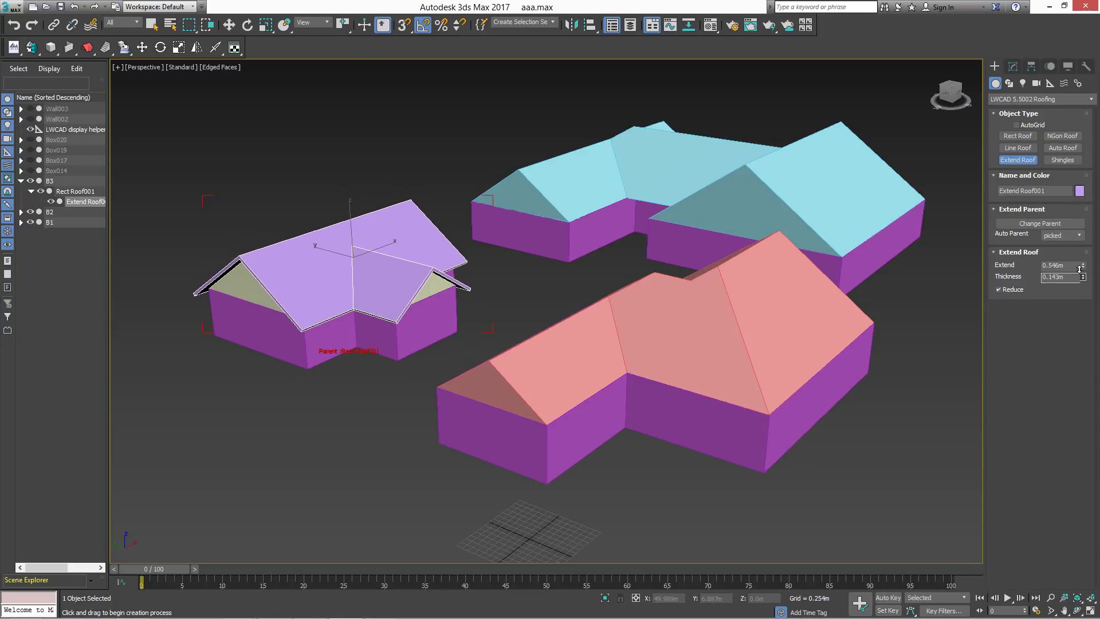
drag(1082, 285, 1076, 267)
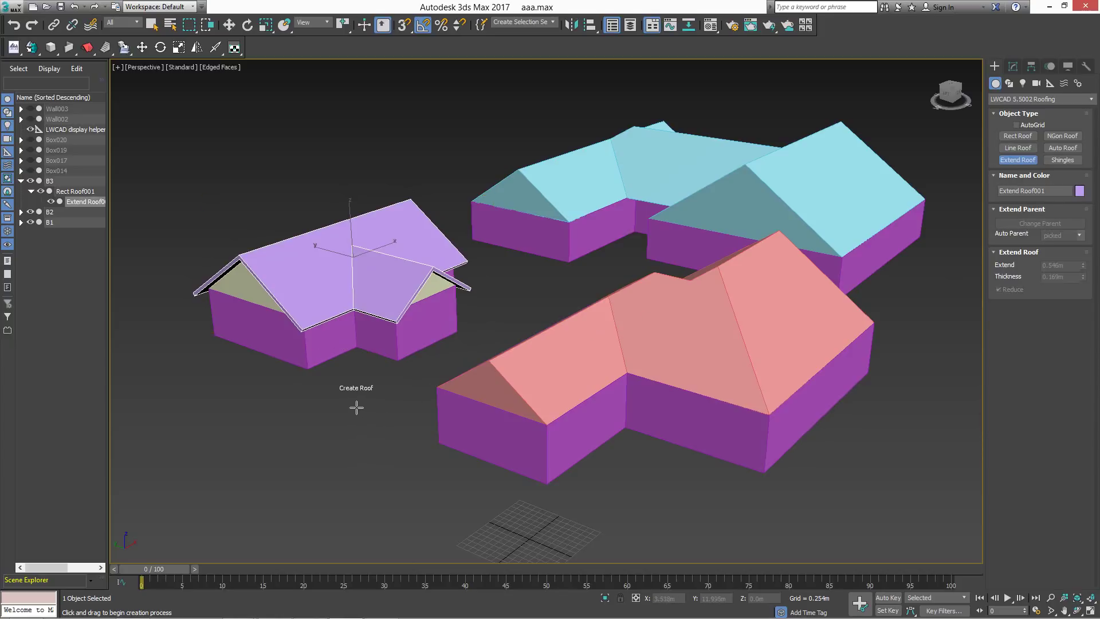
Step: Extend the eaves on the front and back buildings' roofs, then orbit to inspect
click(581, 345)
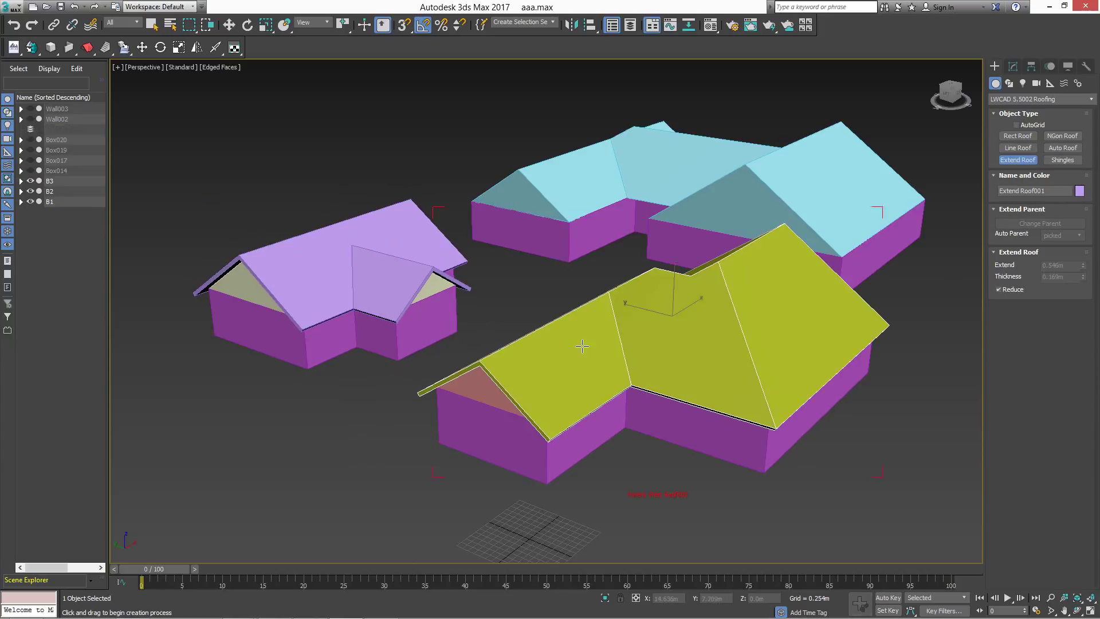
click(594, 159)
alt+middle_drag(584, 264, 591, 285)
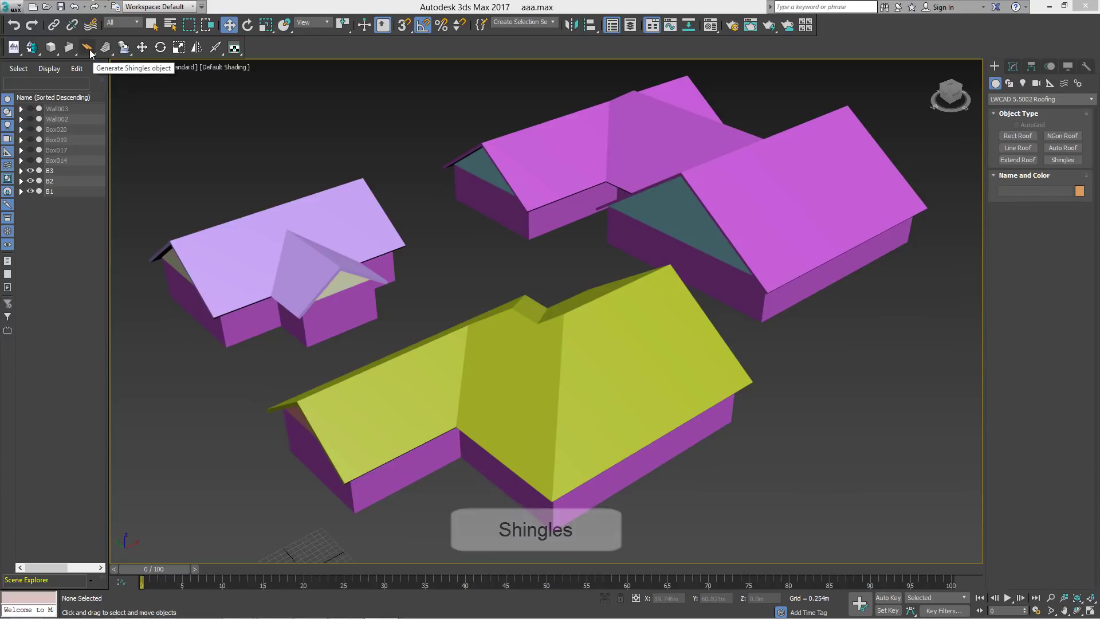
Step: Cover the front building's extended roof with orange Vienna ceramic shingles
drag(88, 48, 87, 153)
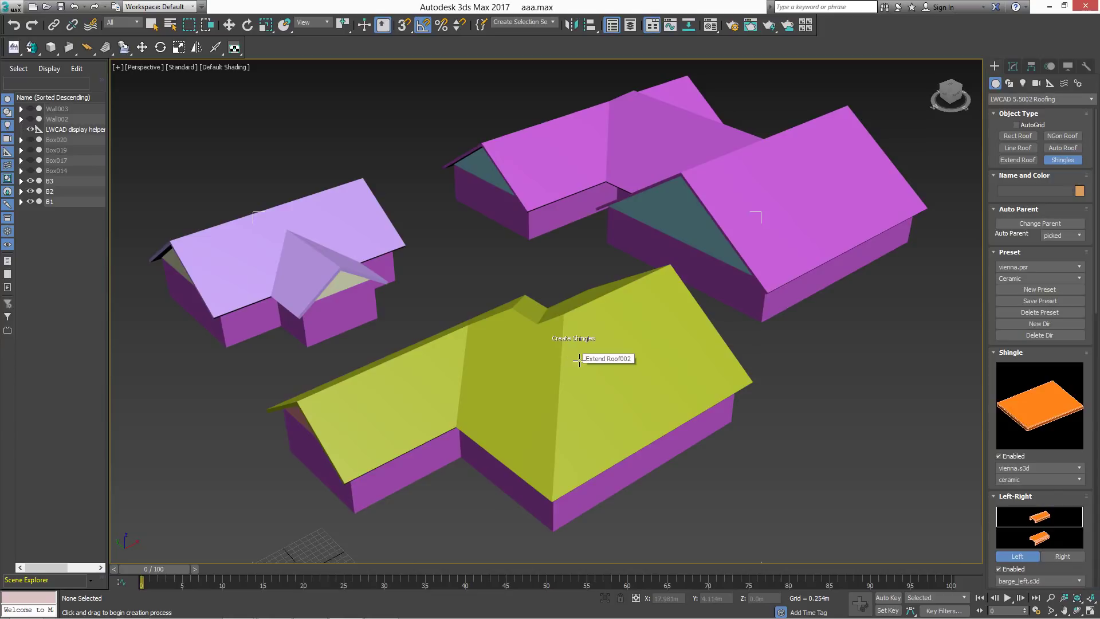
click(578, 356)
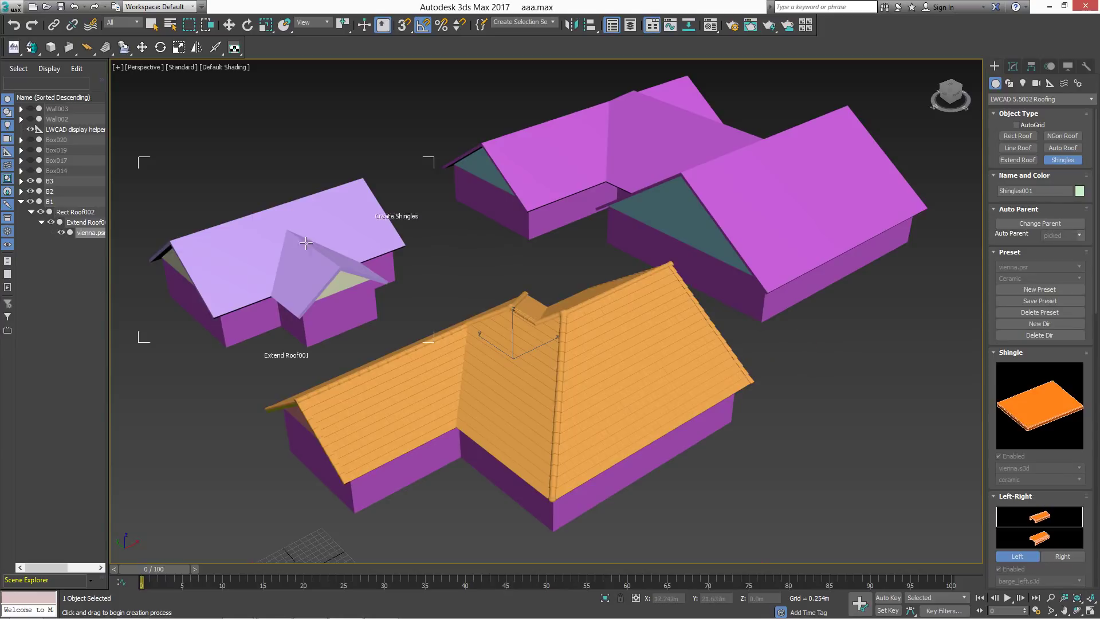
Step: Shingle the left roof, switch the preset to roman.psr, and shingle the back roof
click(264, 236)
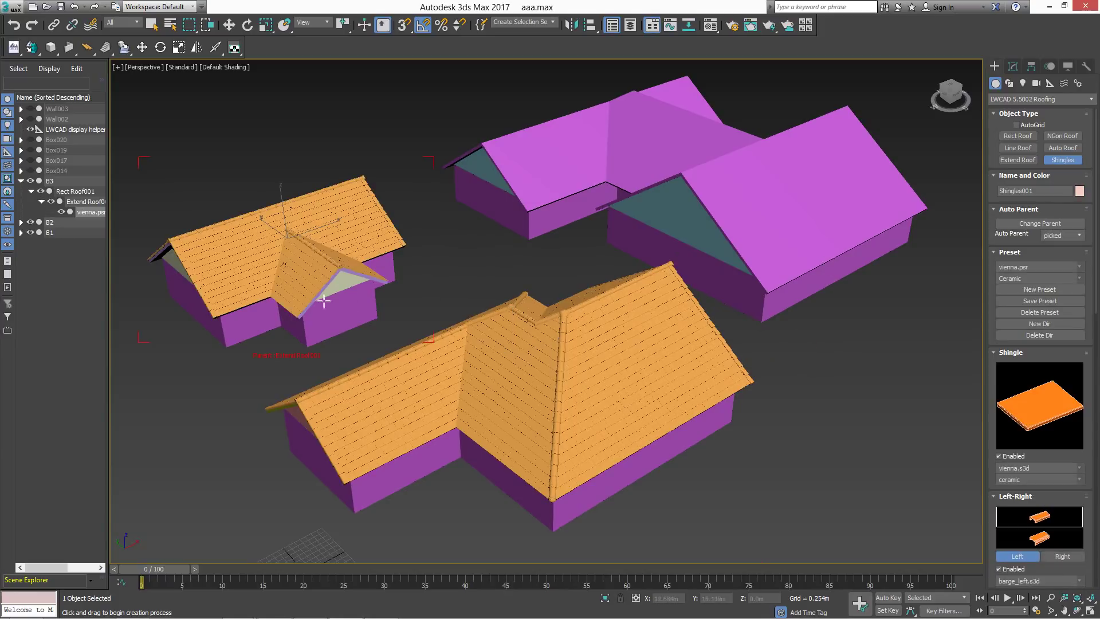
click(1027, 267)
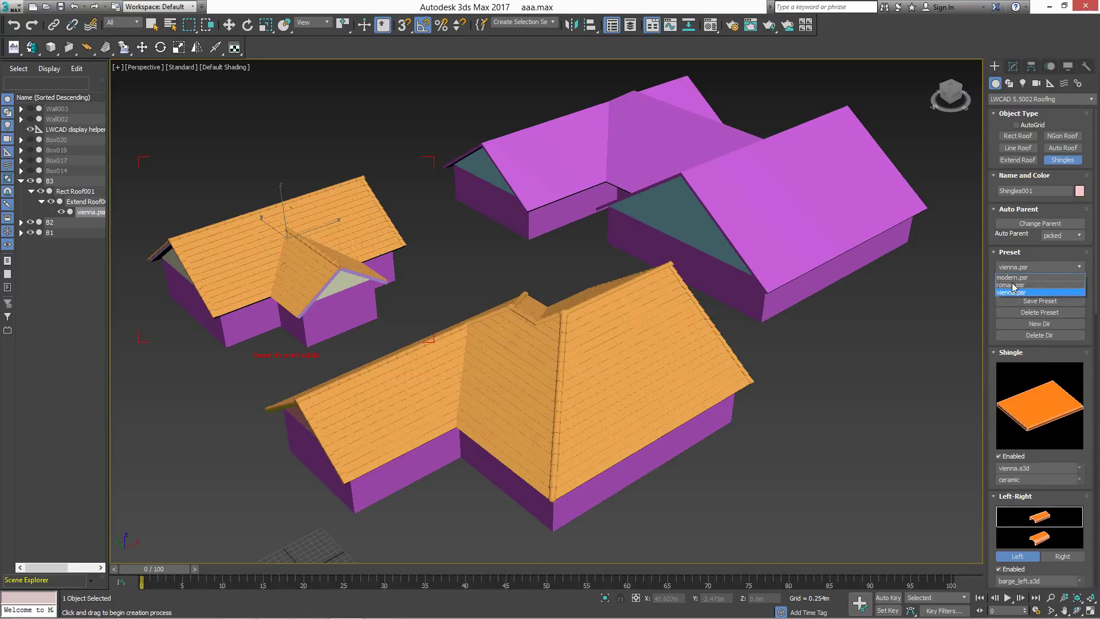
click(1011, 286)
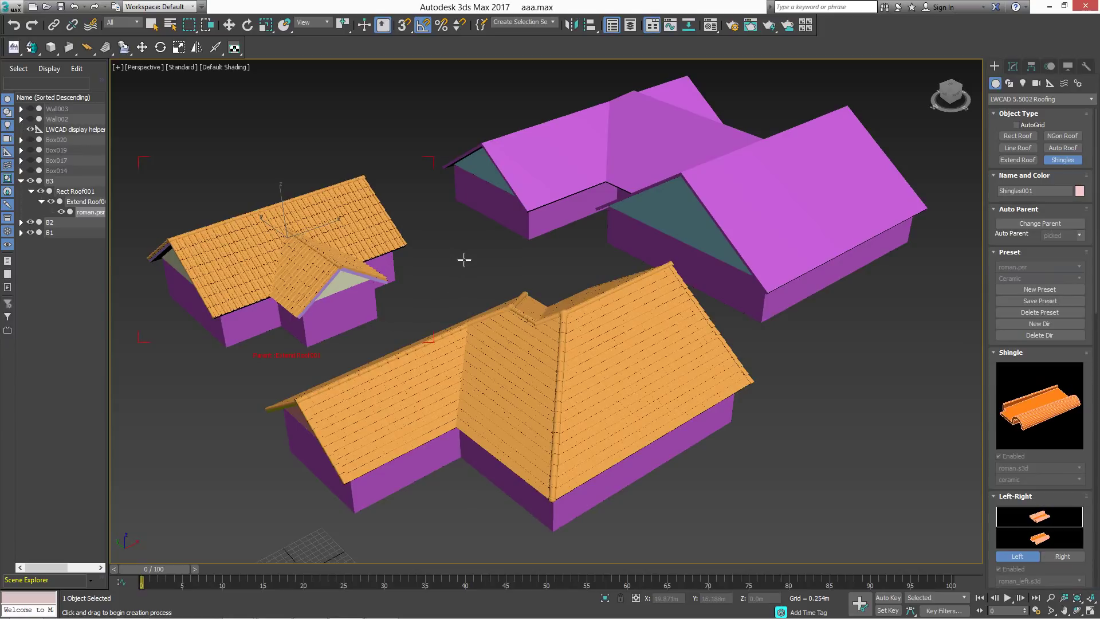
click(789, 202)
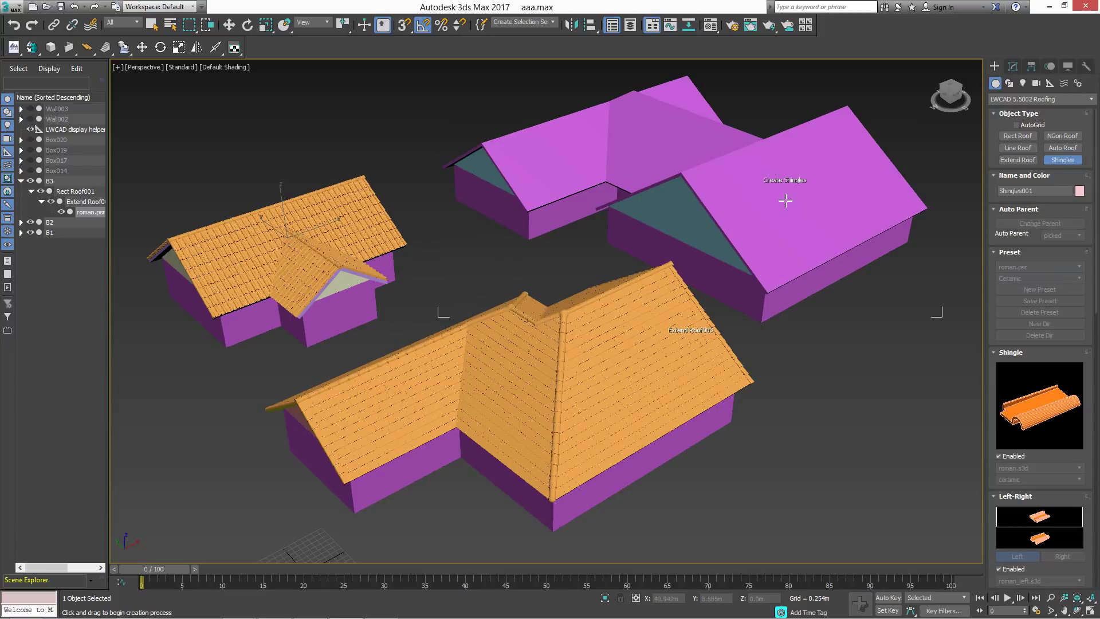
click(934, 401)
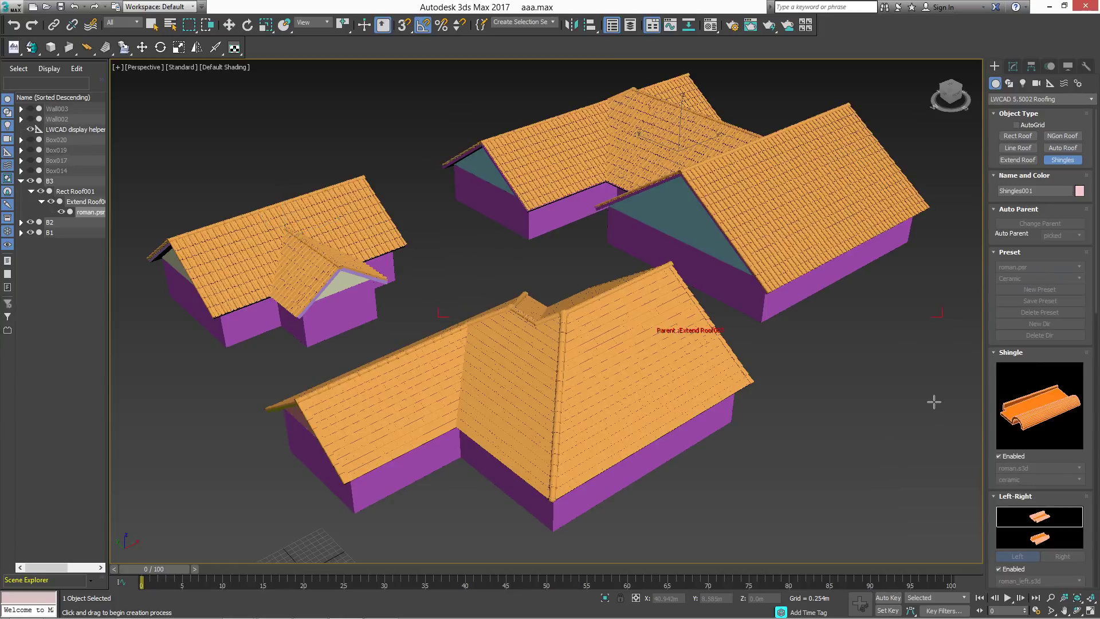